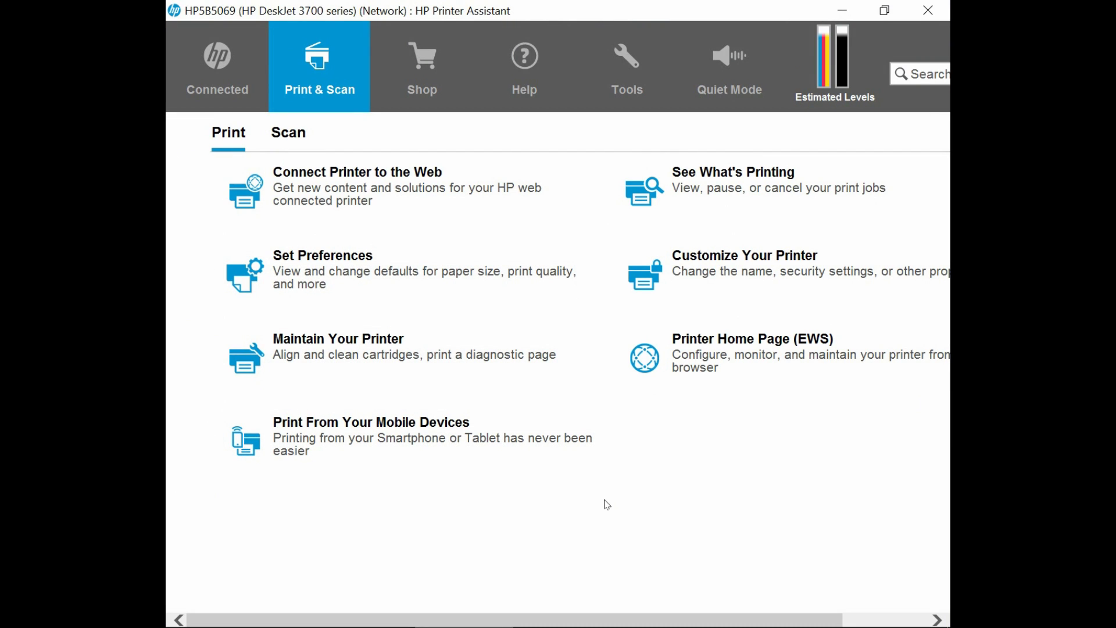
- Open HP Scan from the Scan tab and pick the Save as PDF shortcut
left_click(295, 140)
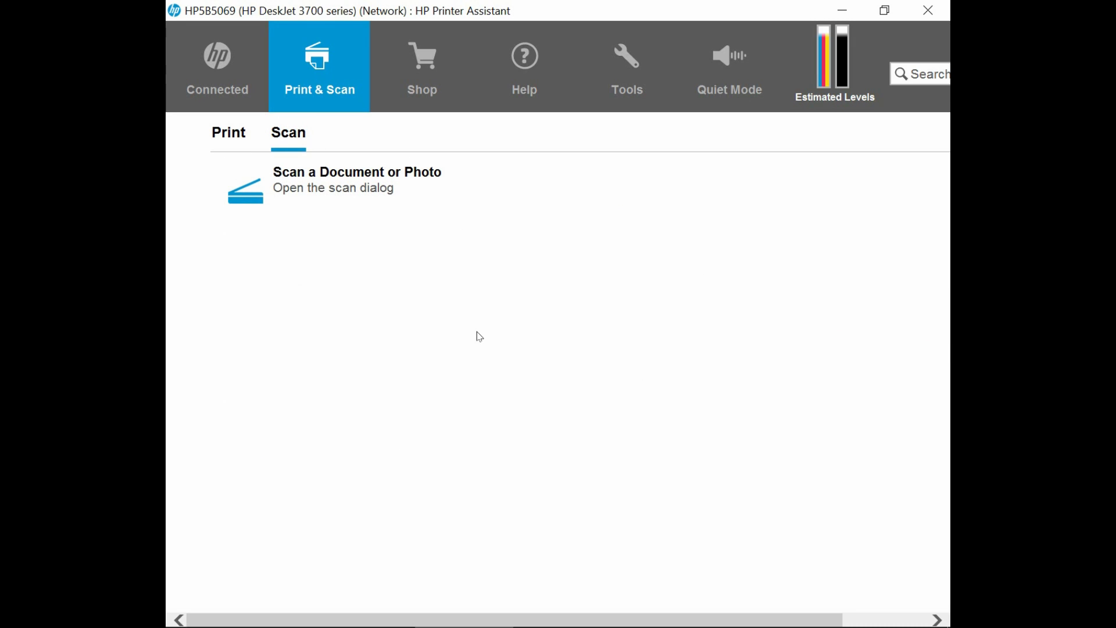
left_click(311, 186)
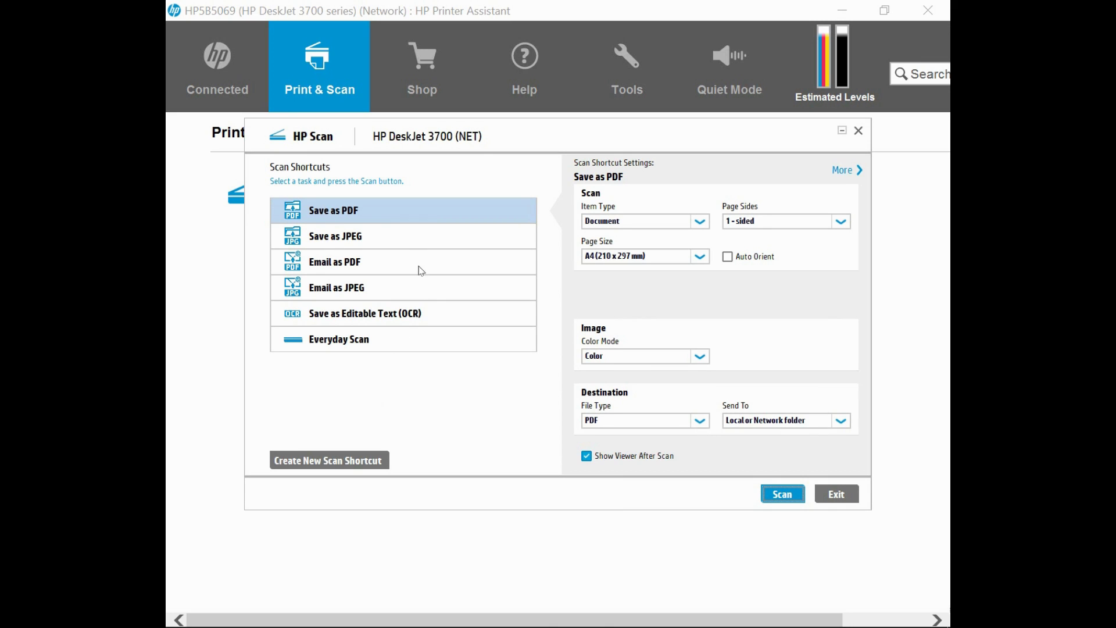
left_click(364, 220)
- Start scanning the colour A4 document on the DeskJet 3700
left_click(782, 494)
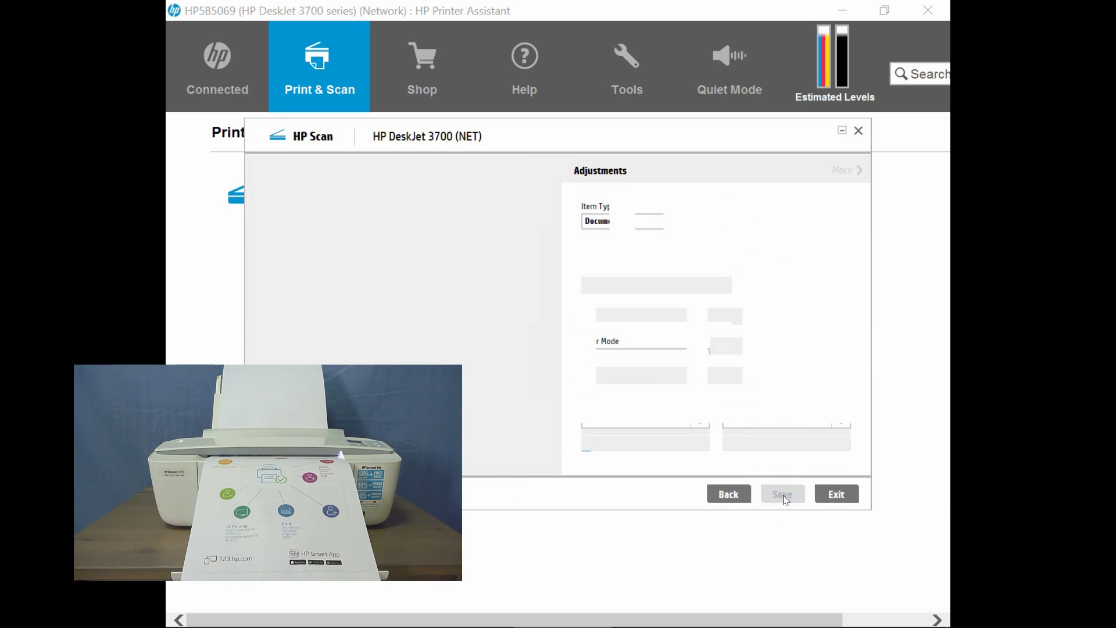